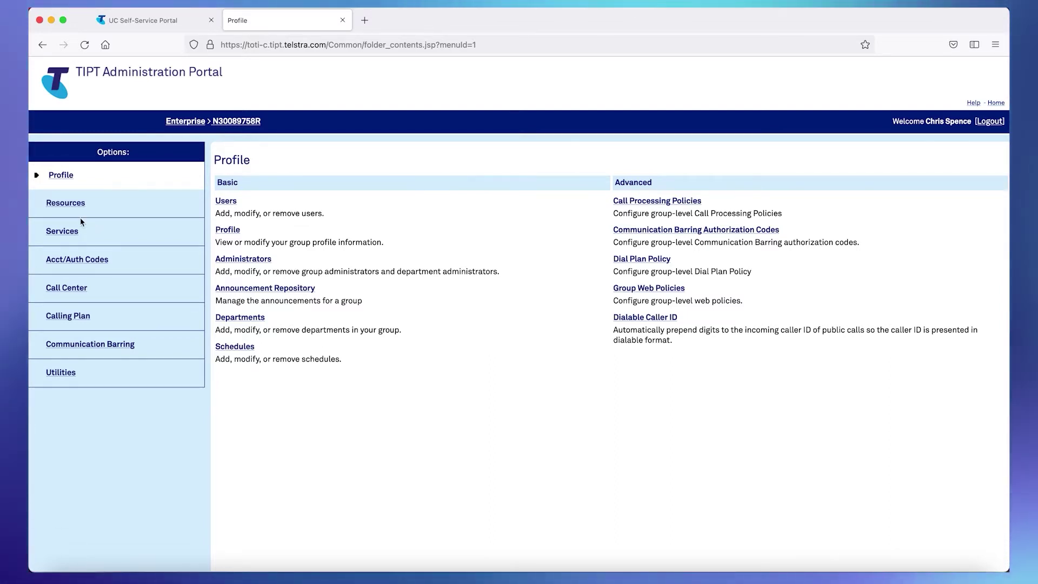
# Step: Start a new paging group from the Group Paging page under Services
pyautogui.click(71, 235)
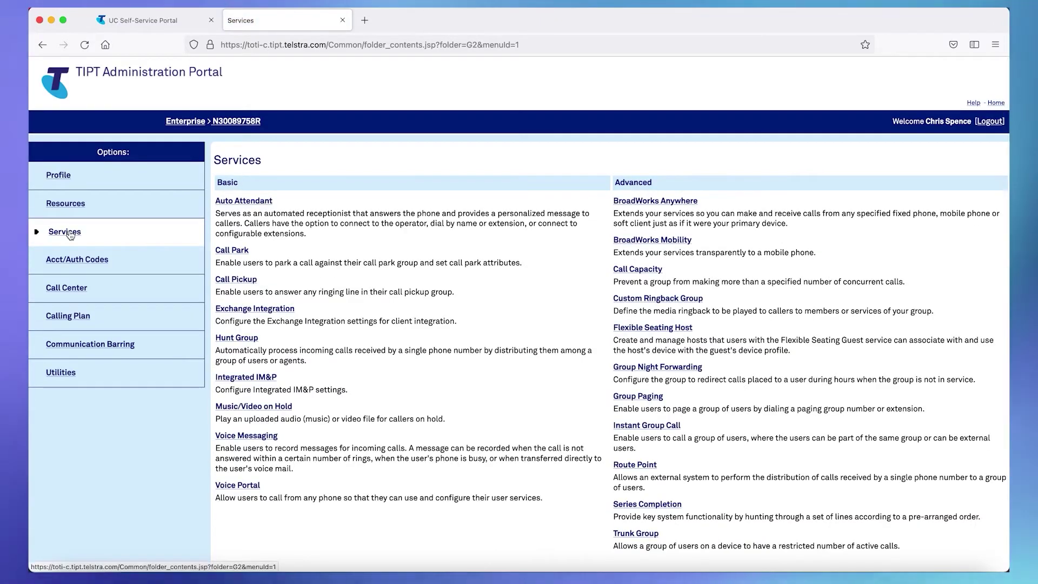
pyautogui.click(629, 399)
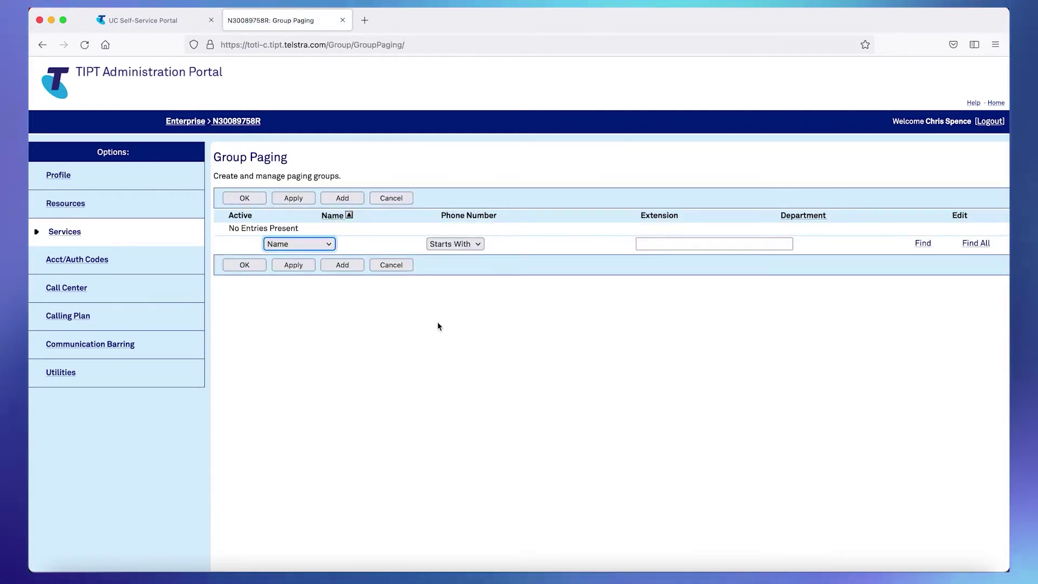
pyautogui.click(351, 265)
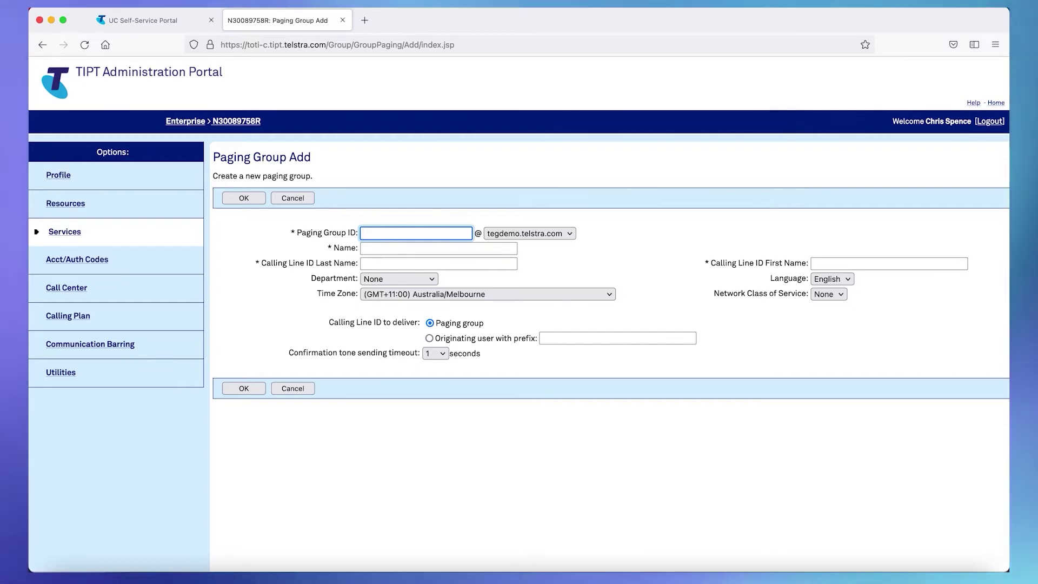
pyautogui.write('ThisSit')
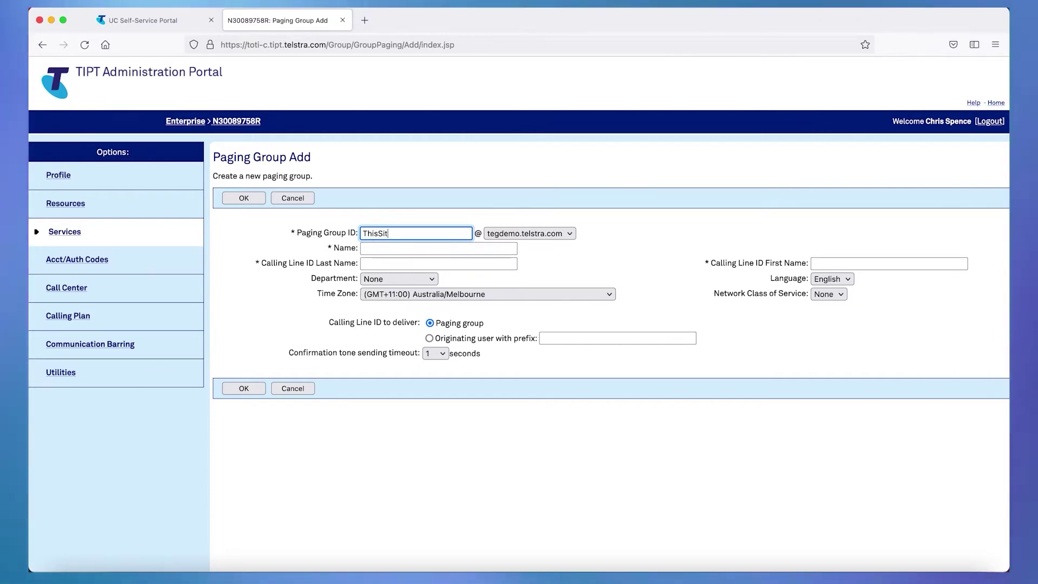
pyautogui.write('ePaging')
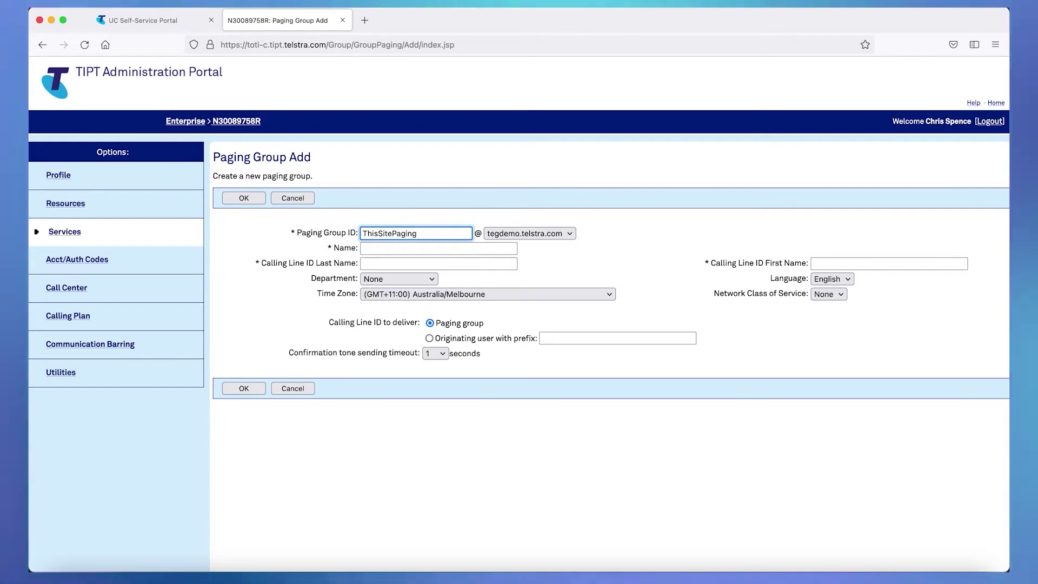
# Step: Create paging group ThisSitePaging named 'This Site Paging', calling line ID 'This Site' / 'Paging'
pyautogui.press('Tab')
pyautogui.press('Tab')
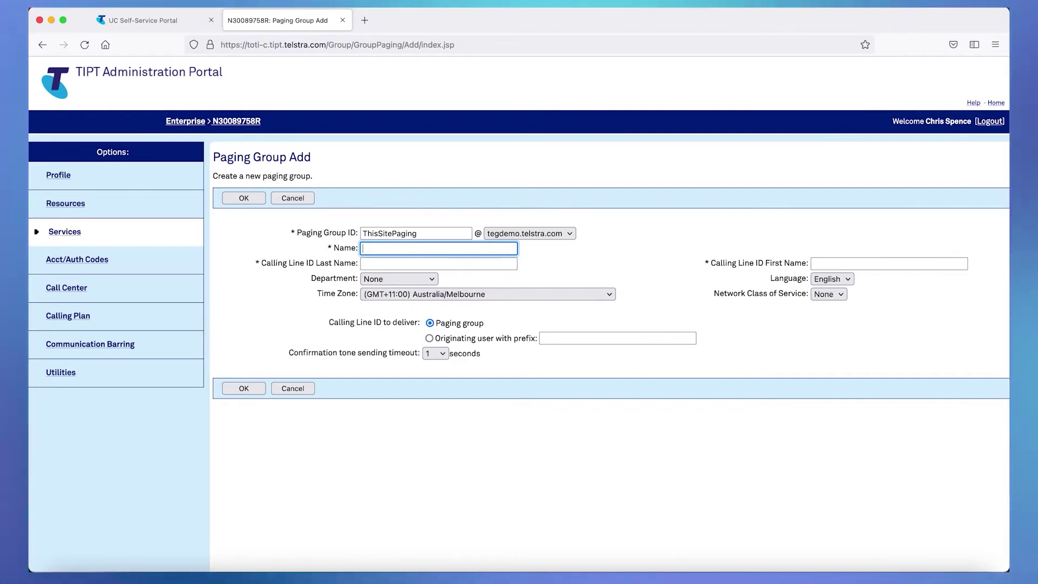
pyautogui.write('T')
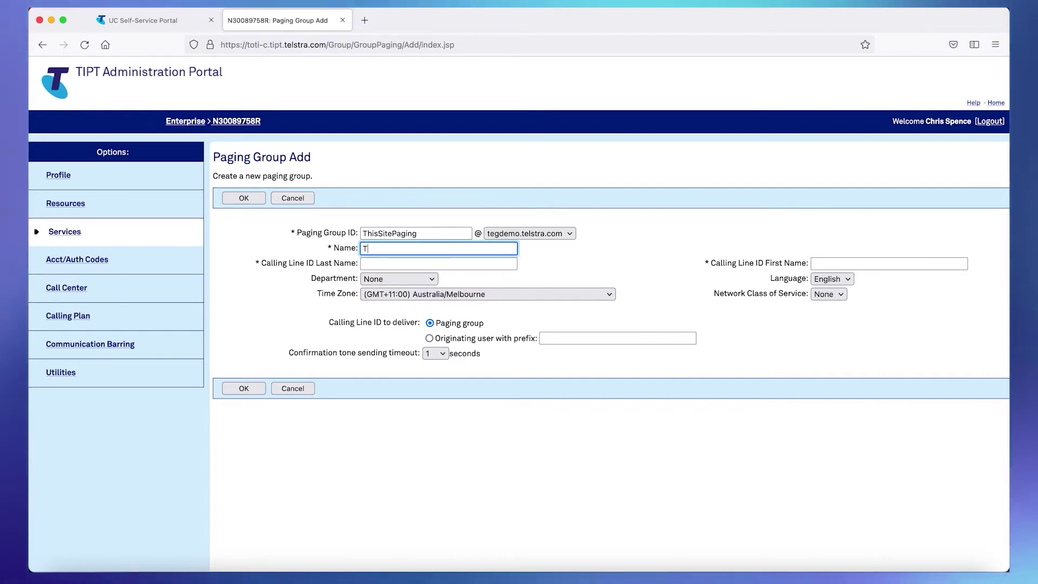
pyautogui.write('his')
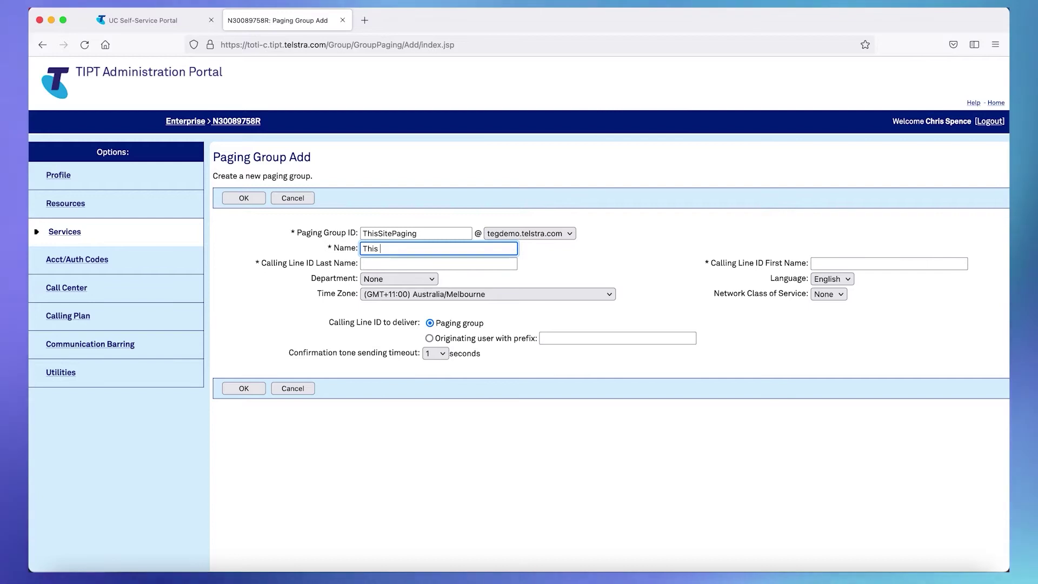
pyautogui.write(' Stt')
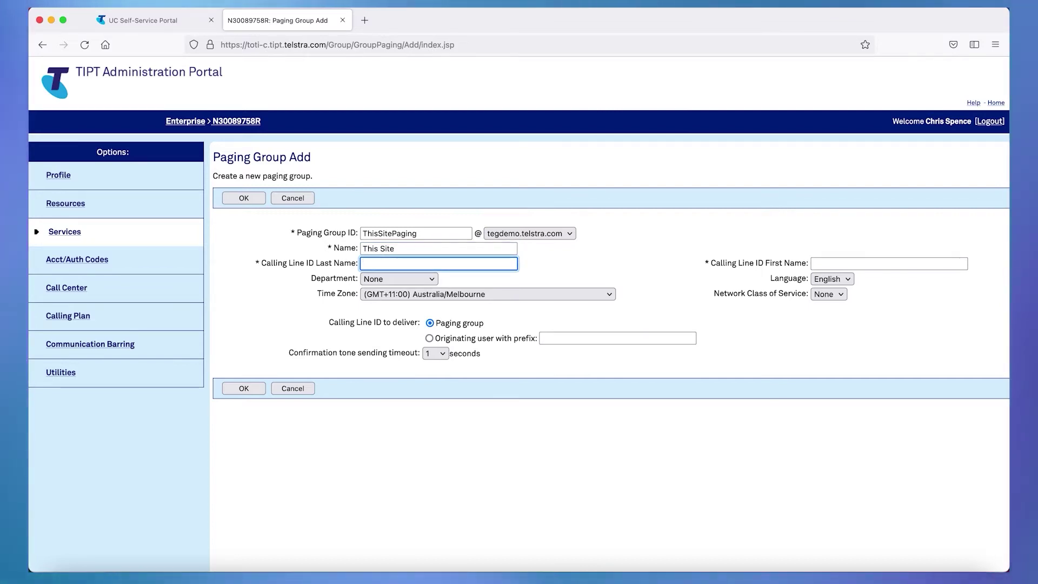
pyautogui.press('Right')
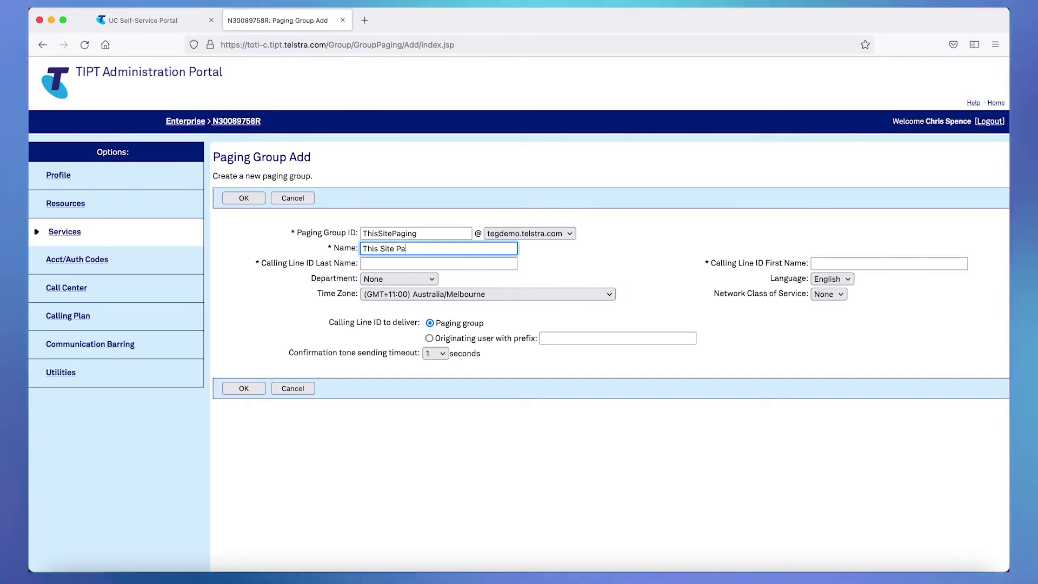
pyautogui.press('Tab')
pyautogui.write('This')
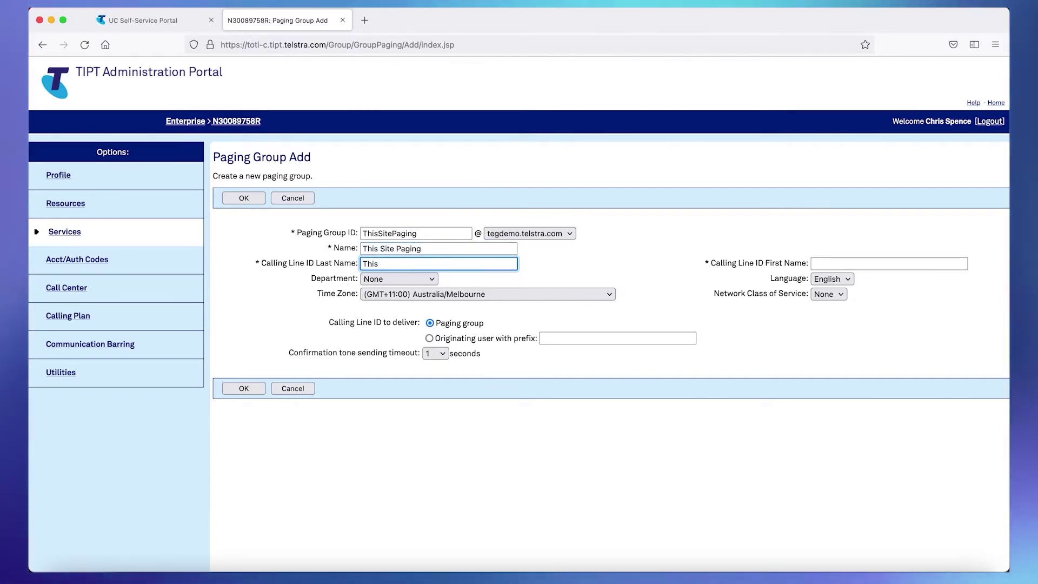
pyautogui.press('BackSpace')
pyautogui.press('BackSpace')
pyautogui.press('BackSpace')
pyautogui.press('BackSpace')
pyautogui.write('P')
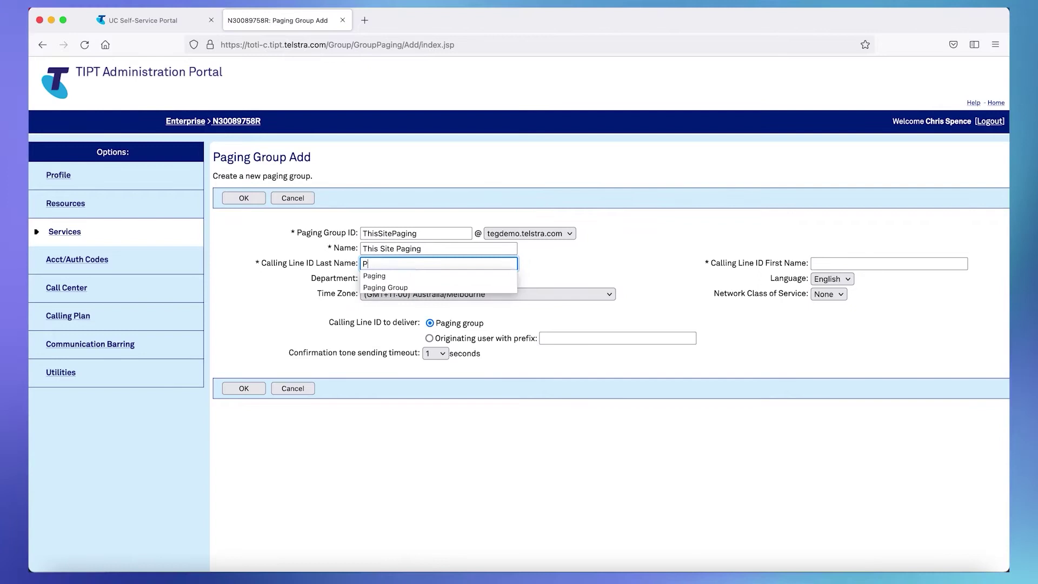
pyautogui.write('aging')
pyautogui.press('Tab')
pyautogui.write('This Site')
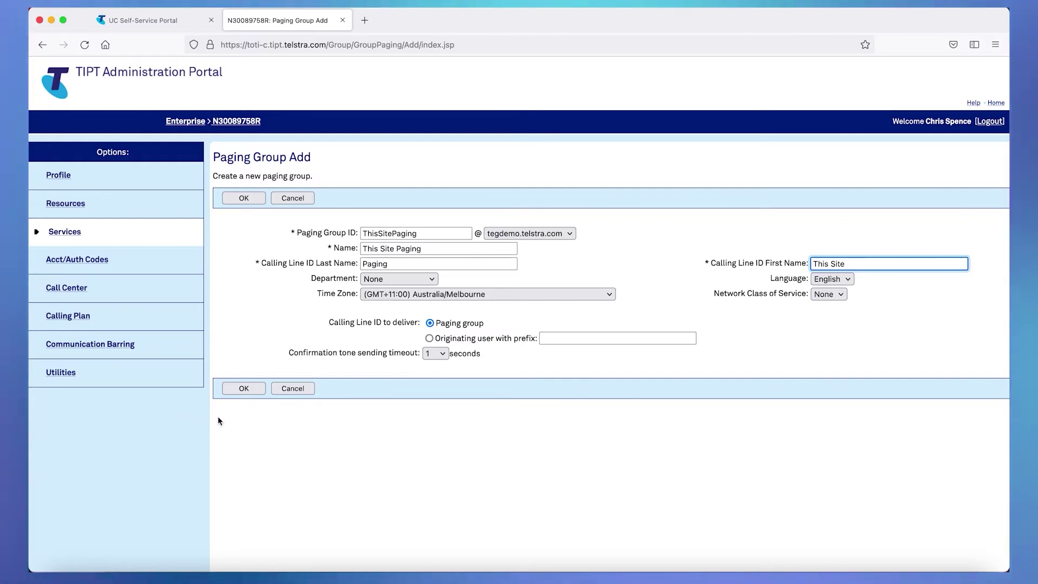
pyautogui.click(244, 390)
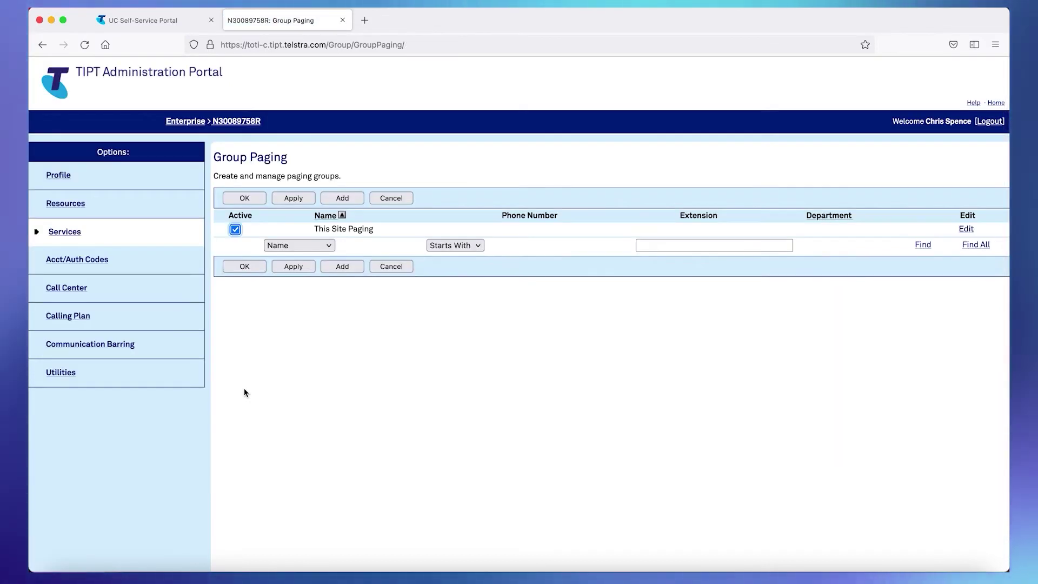
# Step: Assign This Site Paging phone number 362328320 with extension 8320 in its Addresses
pyautogui.click(341, 230)
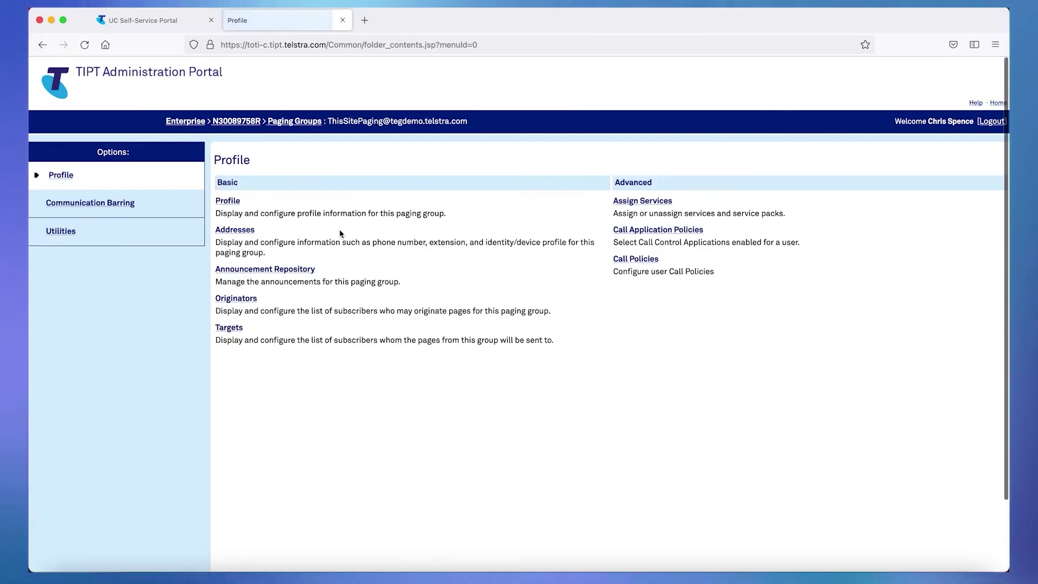
pyautogui.click(251, 233)
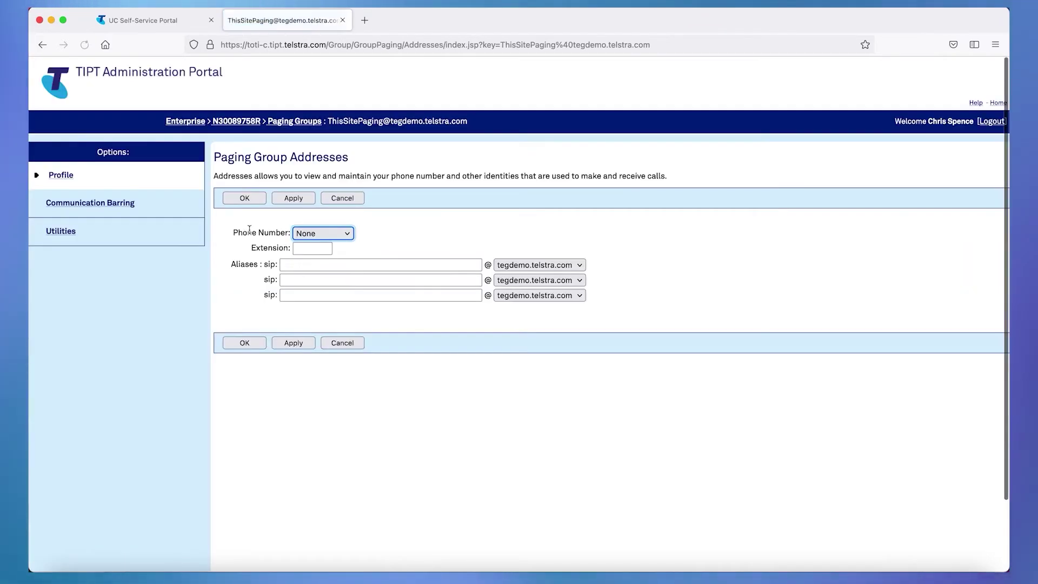
pyautogui.click(351, 234)
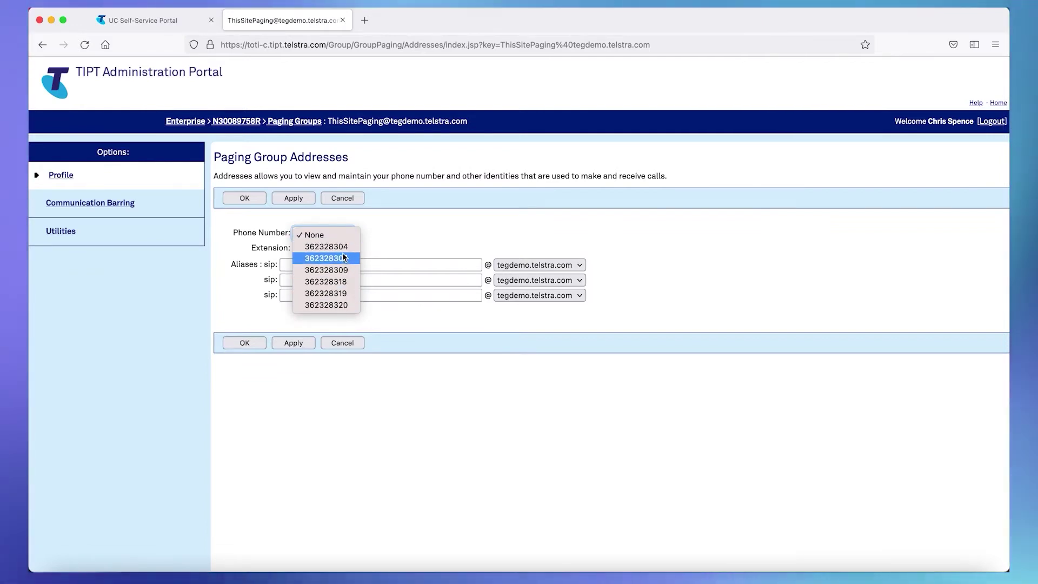
pyautogui.click(346, 305)
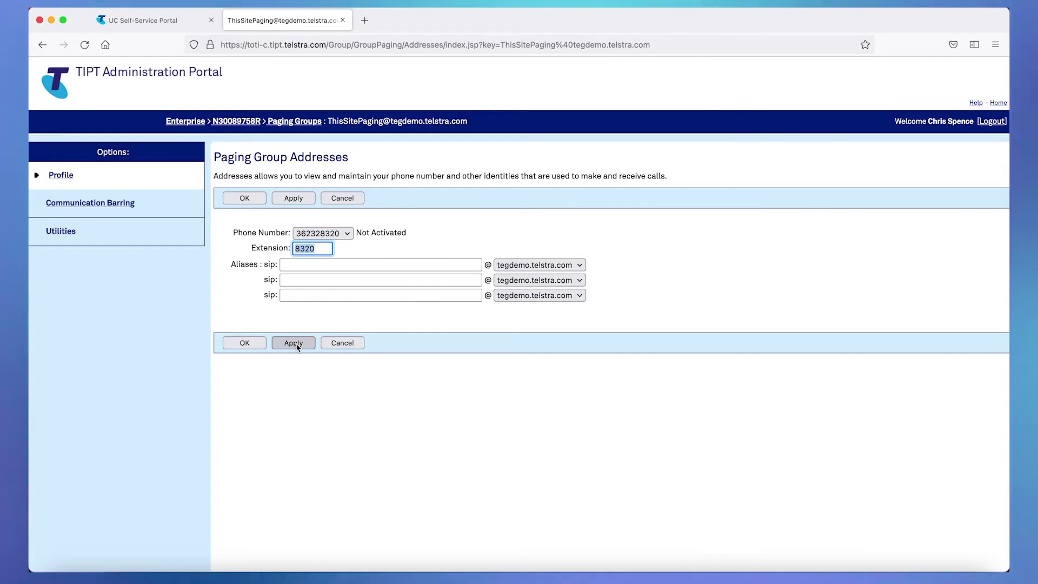
pyautogui.click(244, 342)
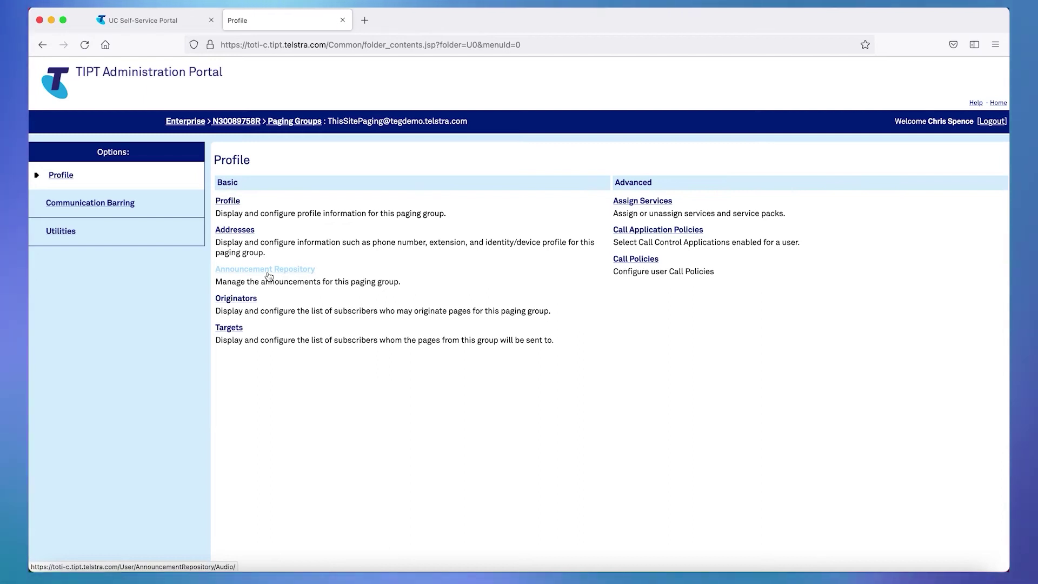
# Step: List the originator candidates by searching subscribers in group N30089758R
pyautogui.click(252, 302)
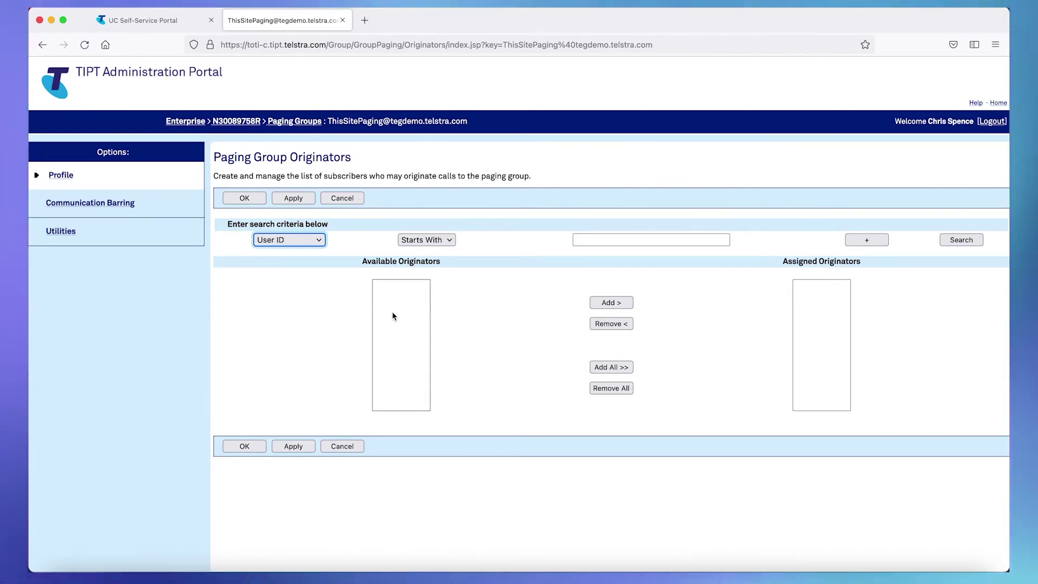
pyautogui.click(300, 241)
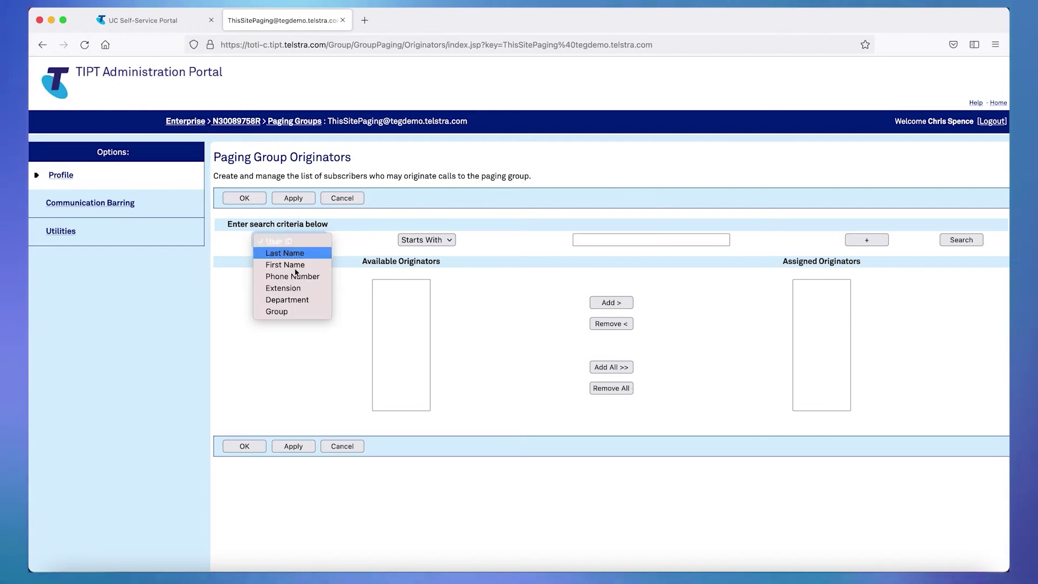
pyautogui.click(286, 311)
pyautogui.click(672, 240)
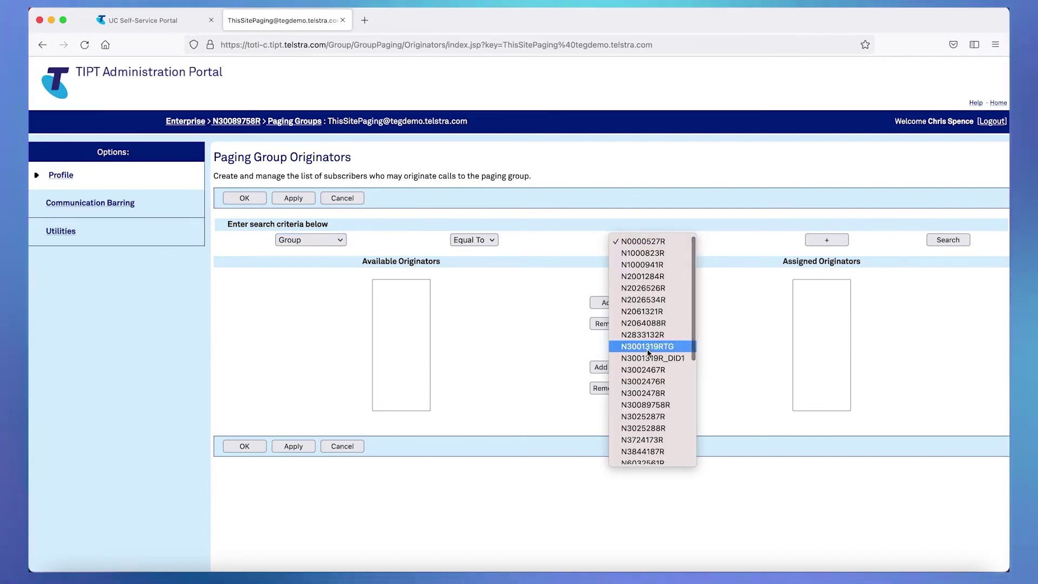
pyautogui.click(655, 405)
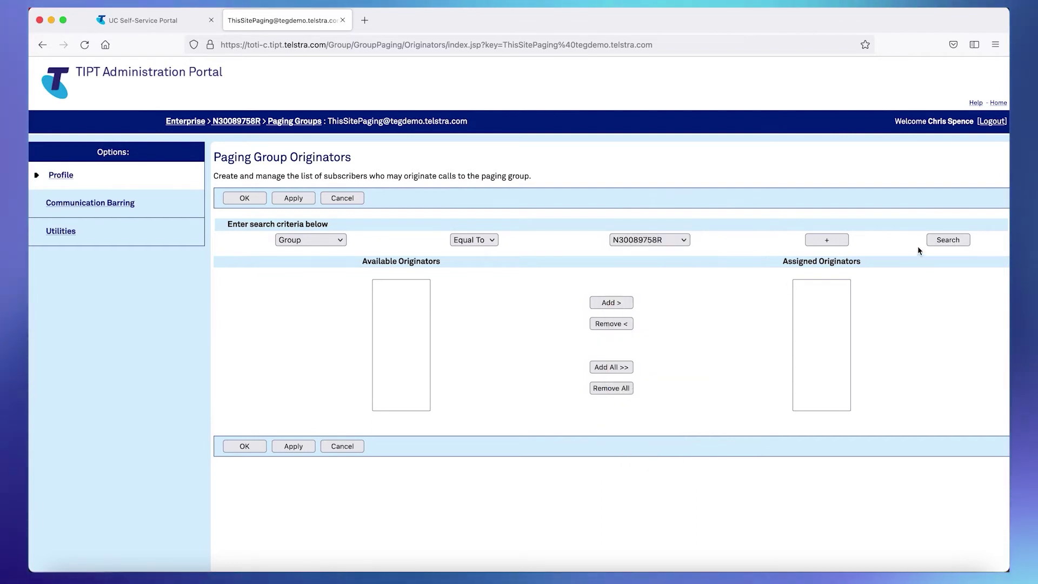
pyautogui.click(946, 240)
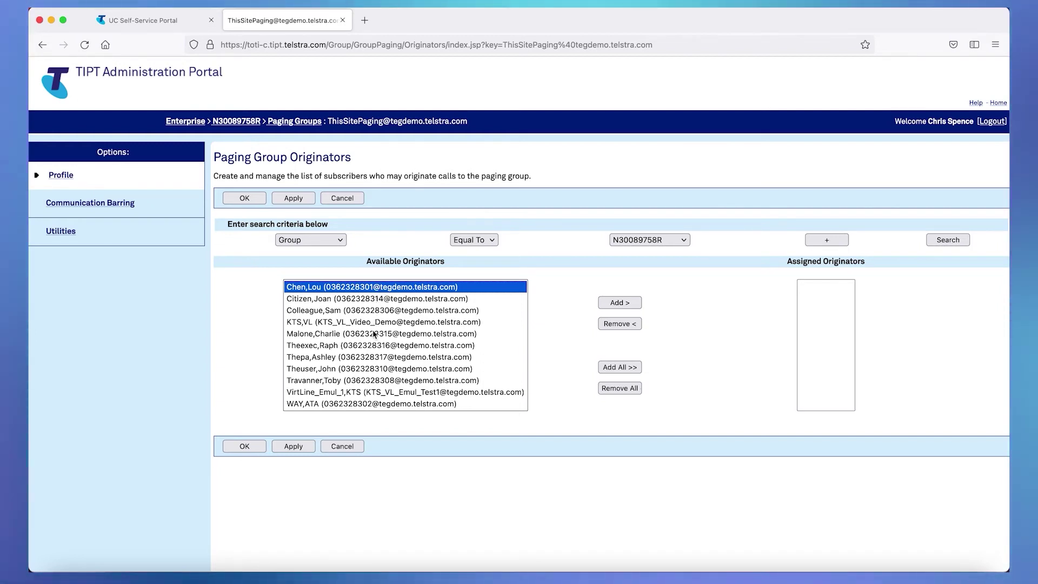
pyautogui.keyDown('shift'); pyautogui.click(374, 332); pyautogui.keyUp('shift')
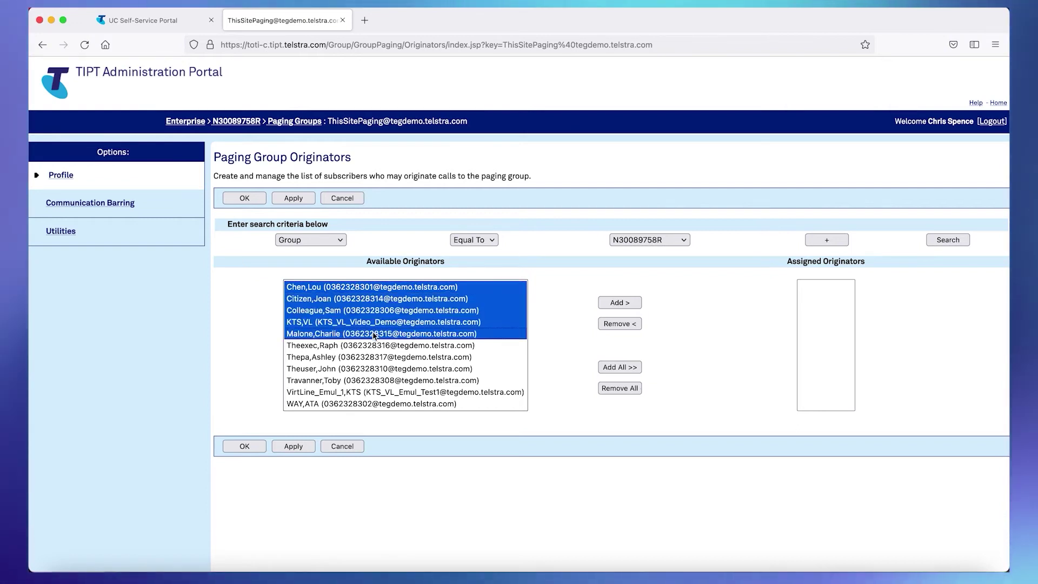
pyautogui.press('Home')
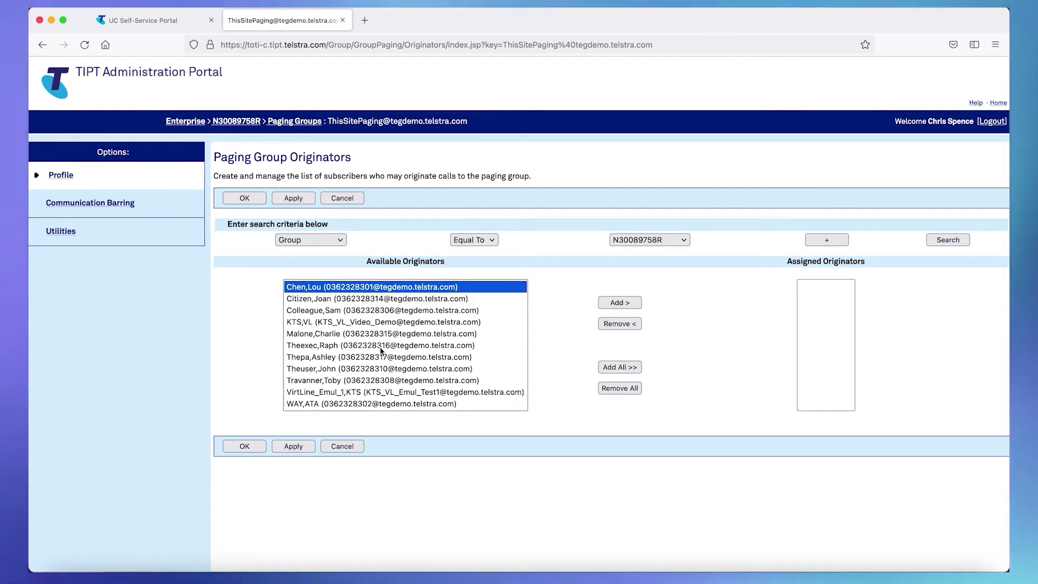
pyautogui.keyDown('super'); pyautogui.click(384, 357); pyautogui.keyUp('super')
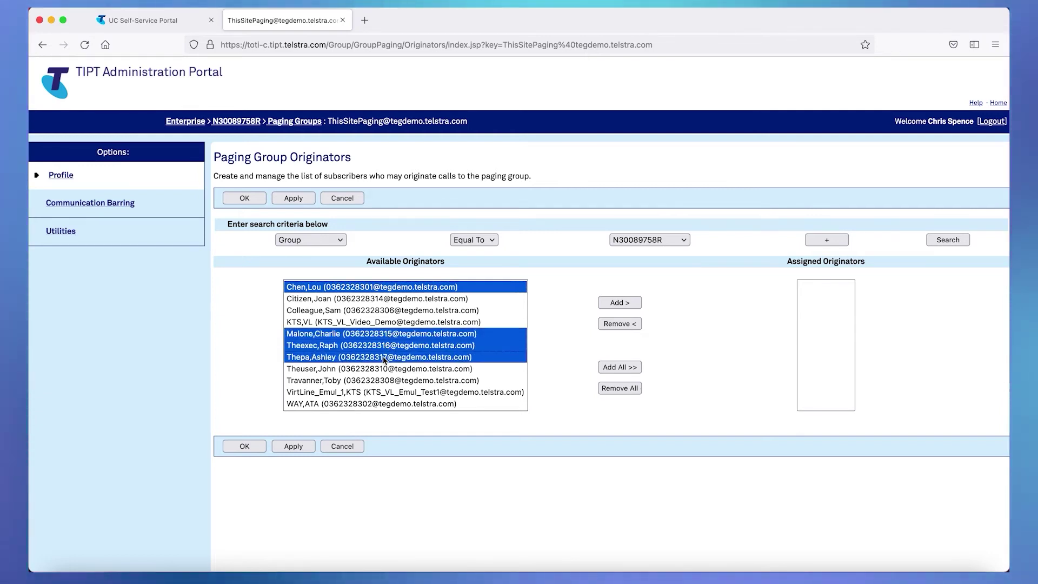
pyautogui.click(612, 303)
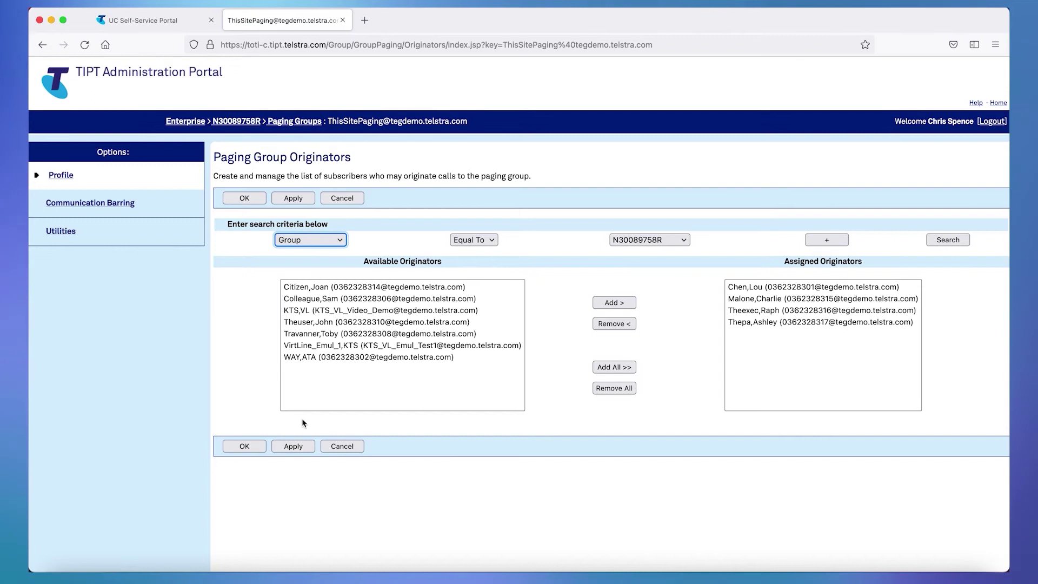
pyautogui.click(244, 446)
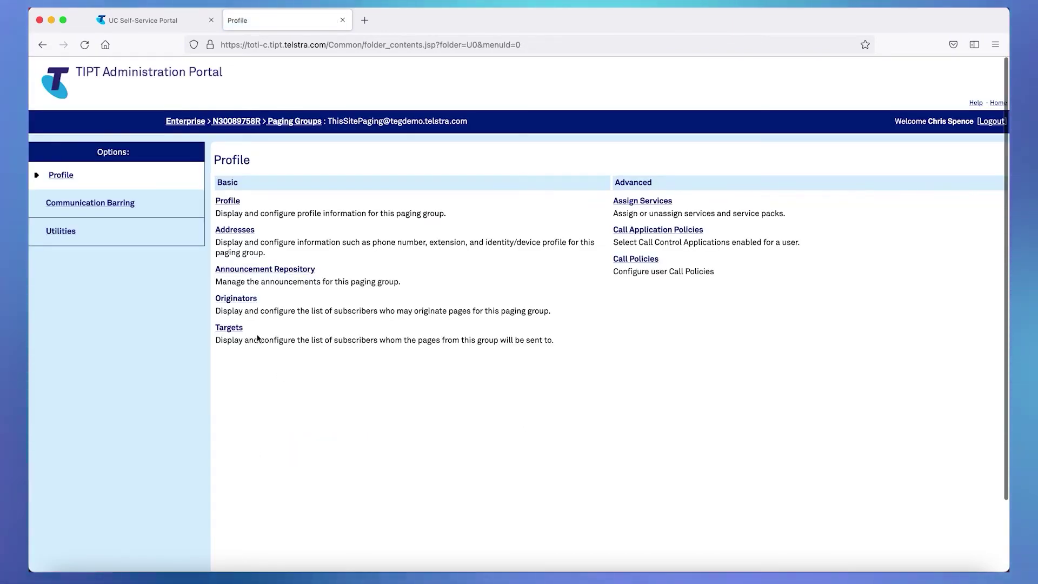
# Step: In the group's Targets, search subscribers in group N30089758R
pyautogui.click(230, 327)
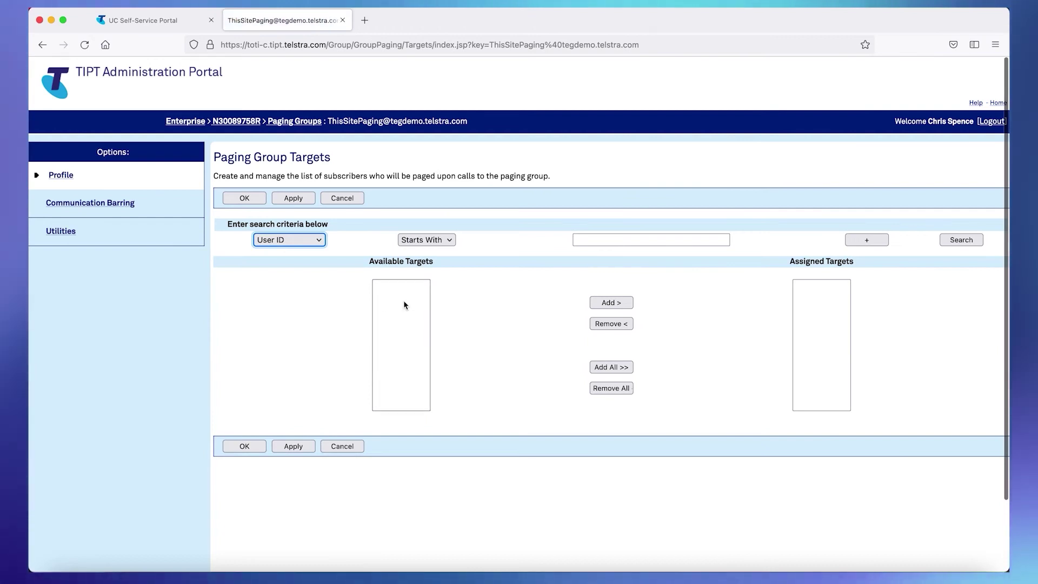
pyautogui.click(309, 240)
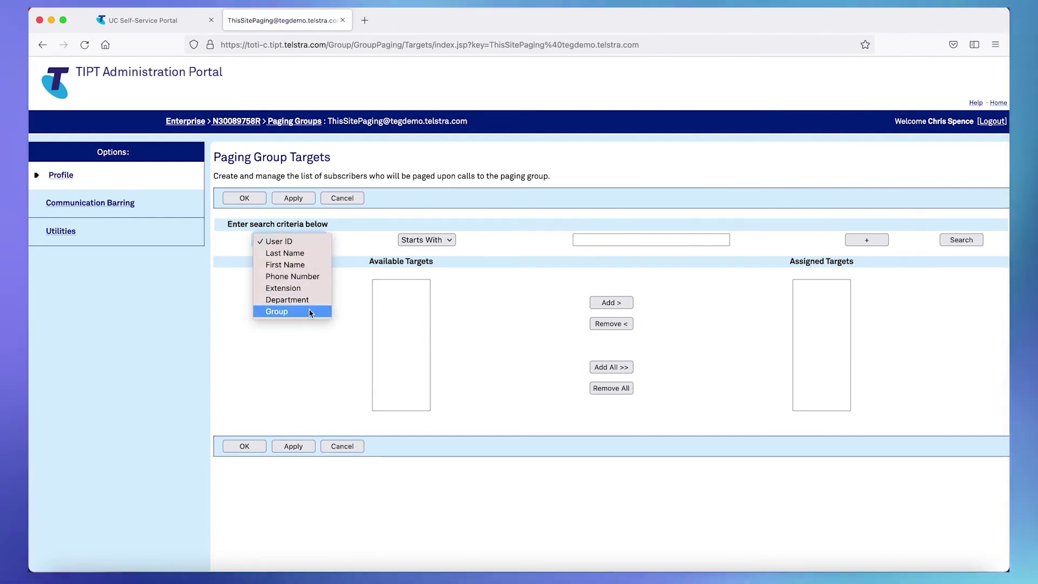
pyautogui.click(283, 311)
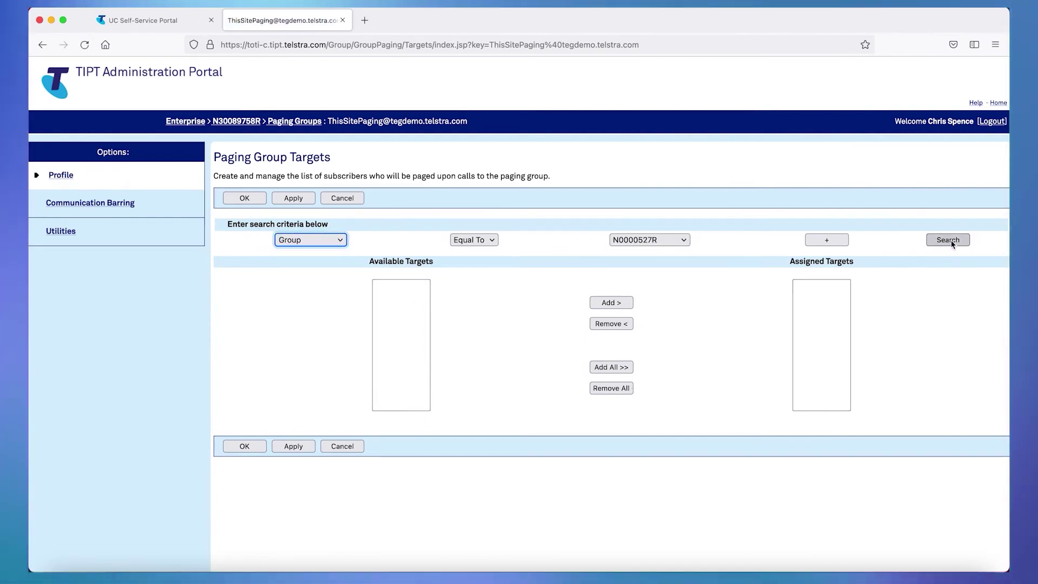
pyautogui.click(661, 241)
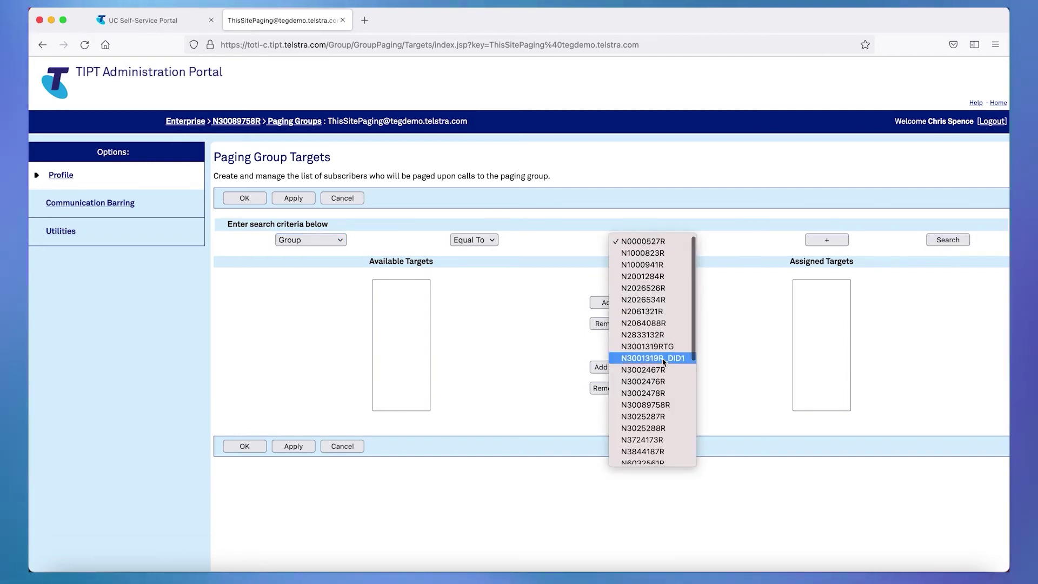
pyautogui.click(648, 404)
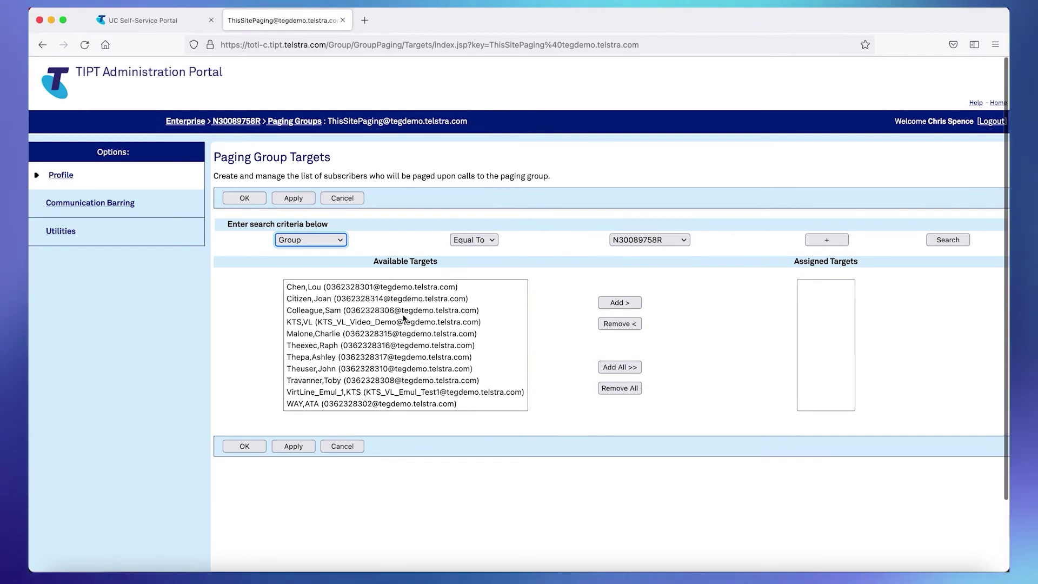
# Step: Add the seven subscribers, Chen,Lou through Theuser,John, as targets and save
pyautogui.moveTo(406, 290); pyautogui.dragTo(406, 311)
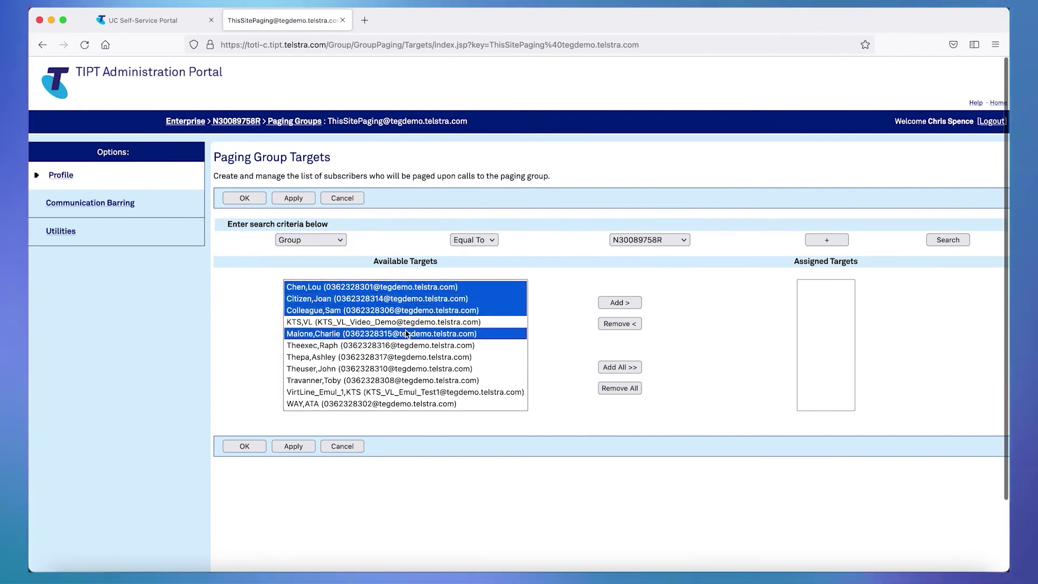
pyautogui.keyDown('super'); pyautogui.click(409, 368); pyautogui.keyUp('super')
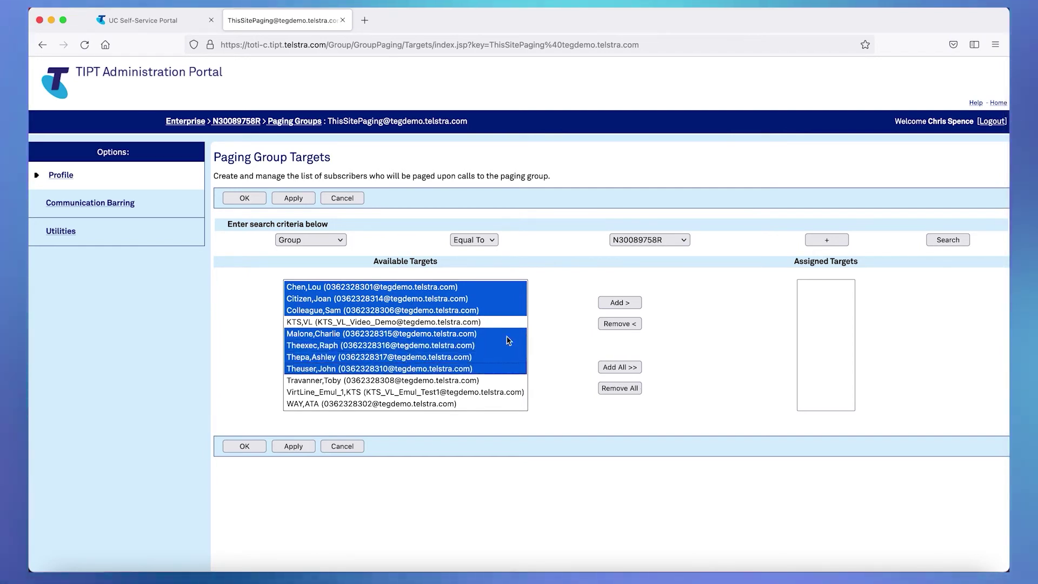
pyautogui.click(617, 305)
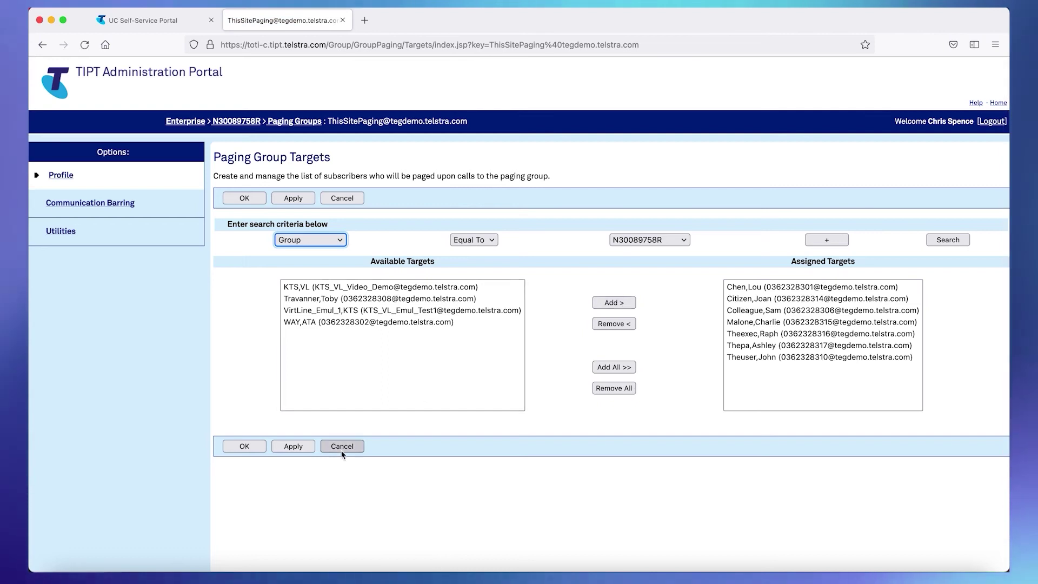
pyautogui.click(295, 447)
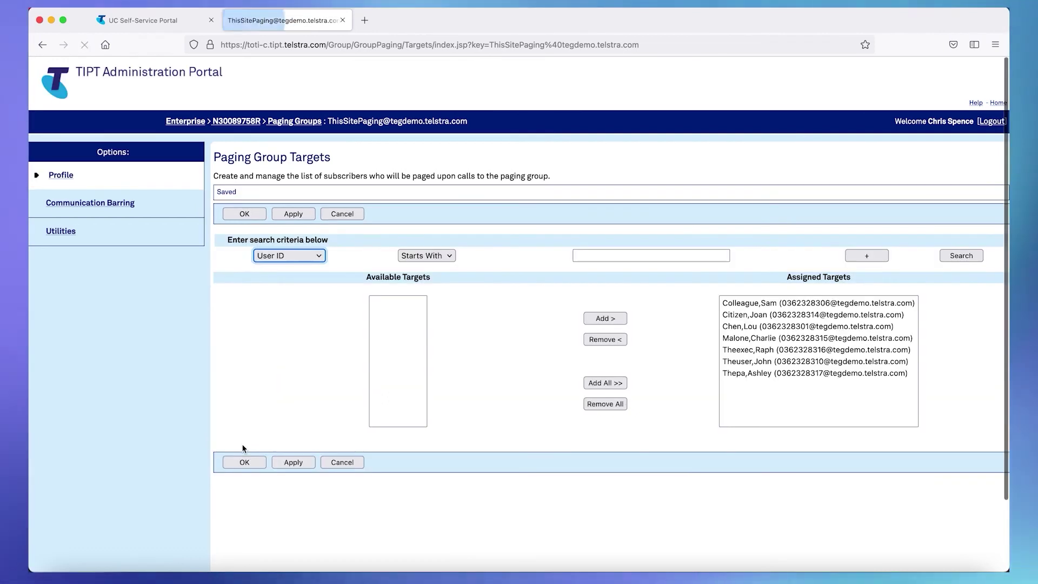